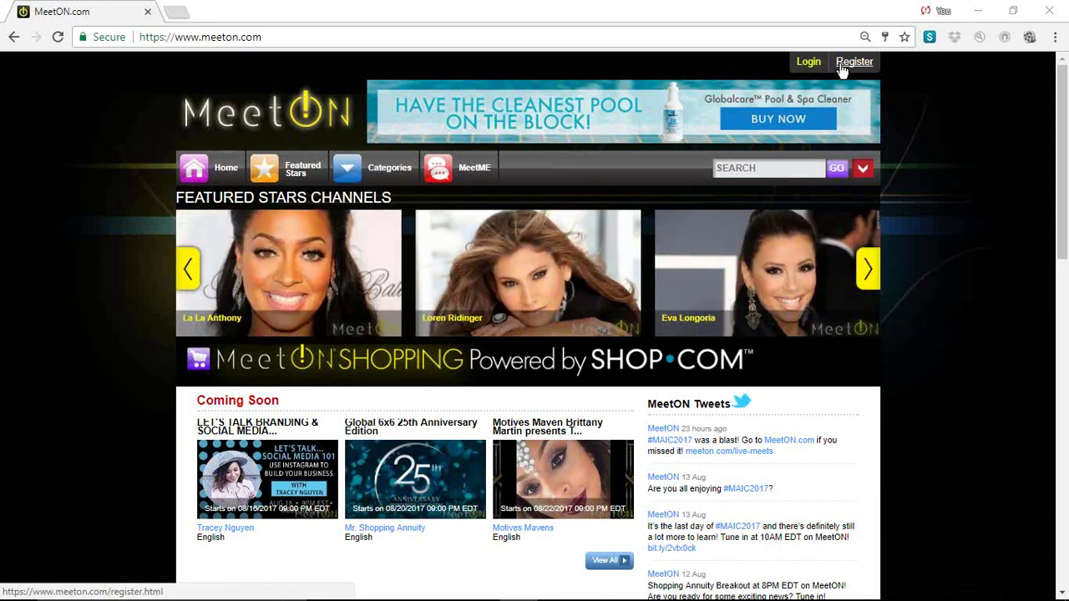
- Review the fields of the Register as a Viewer form, then go to the Login page
click(853, 62)
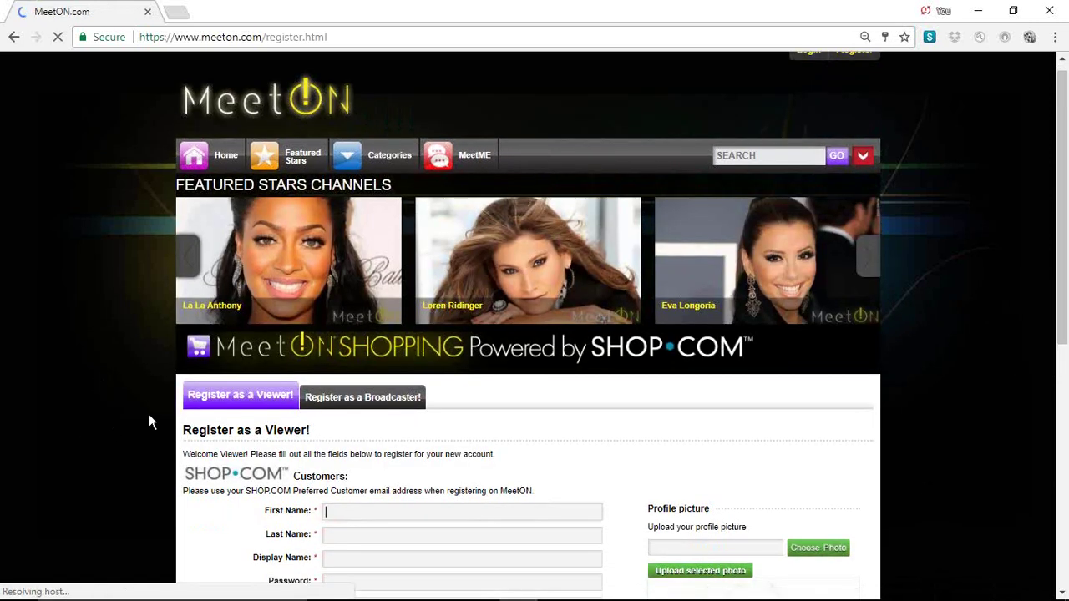
scroll(142, 376, down, 1)
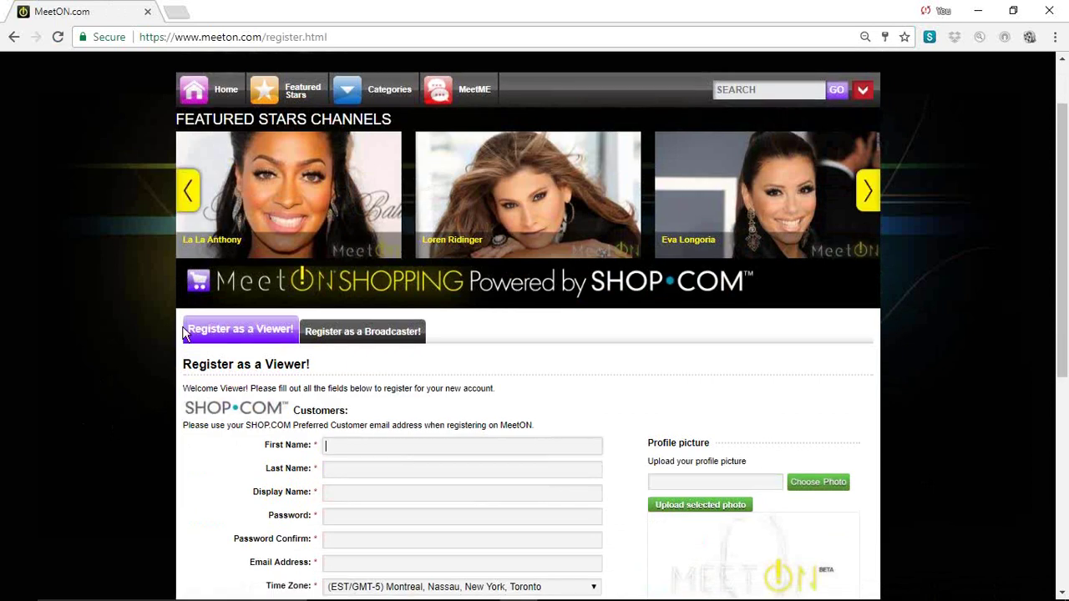
scroll(137, 404, down, 1)
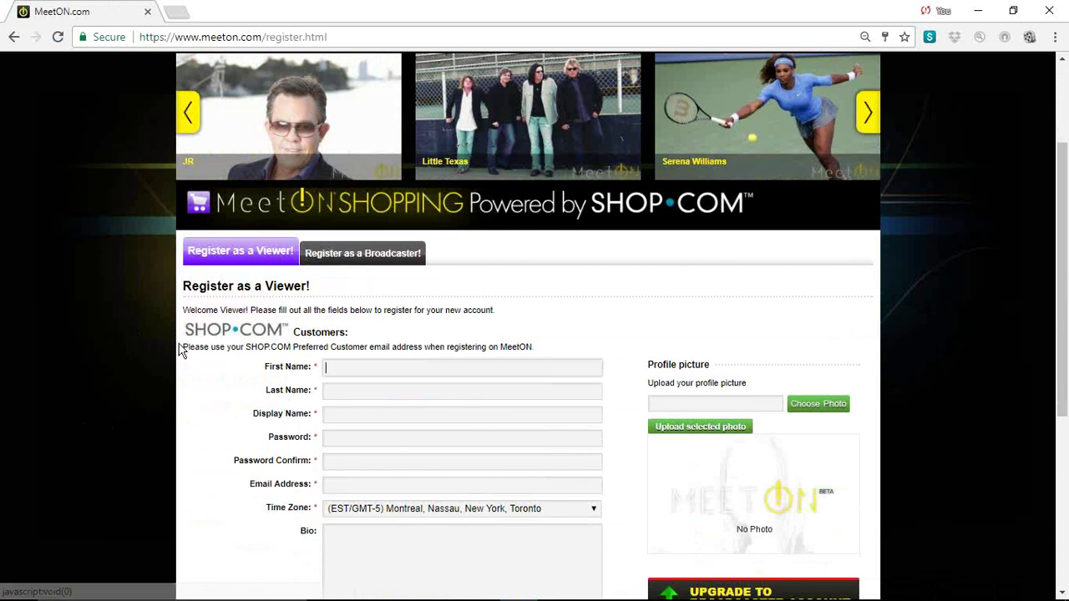
scroll(142, 354, up, 2)
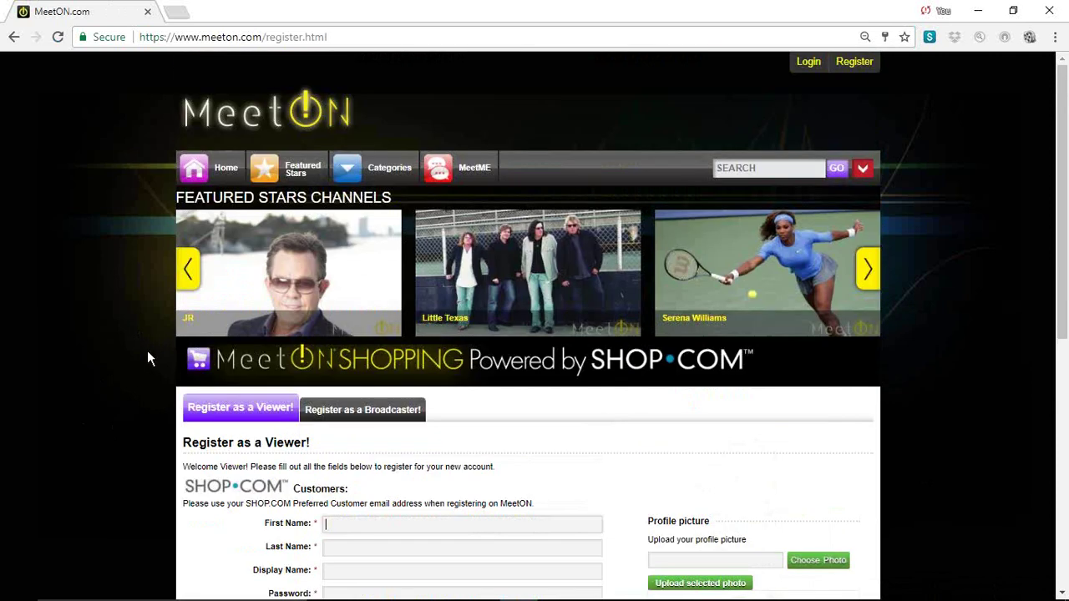
scroll(169, 347, down, 3)
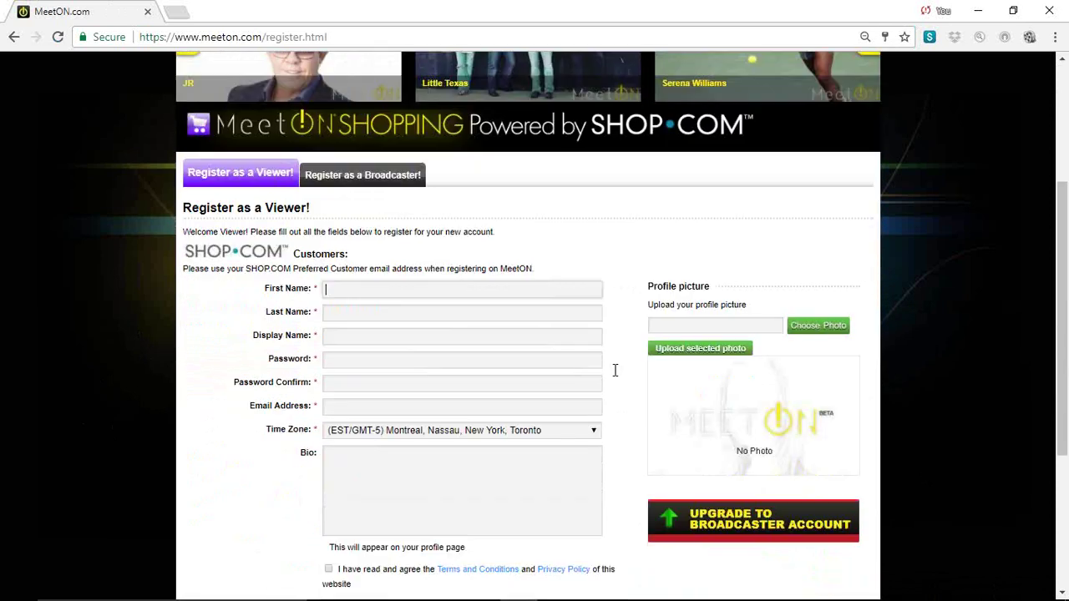
scroll(645, 375, down, 2)
scroll(540, 343, up, 5)
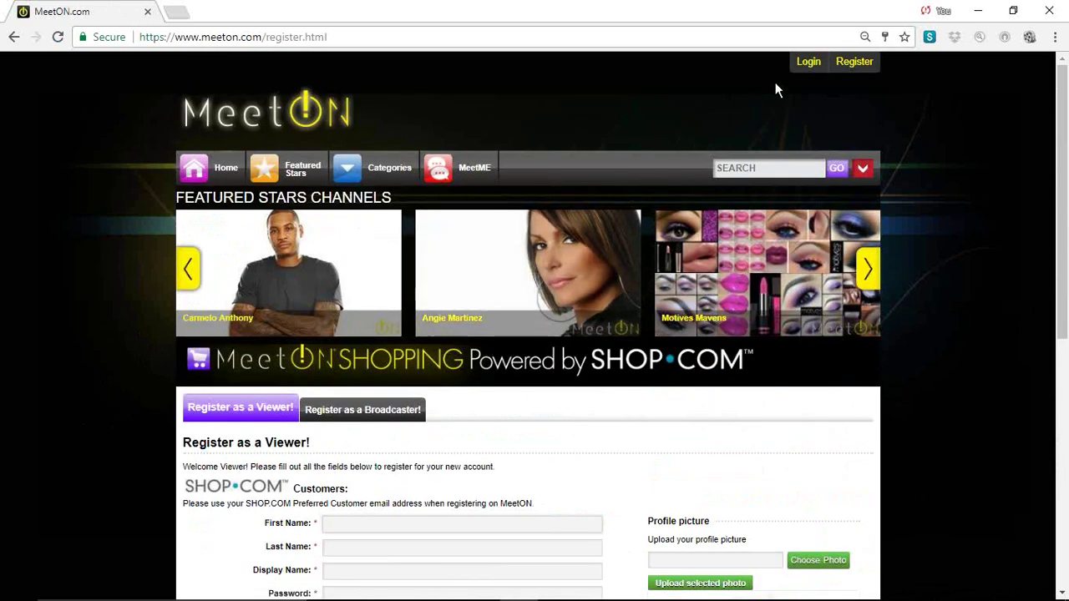
click(806, 63)
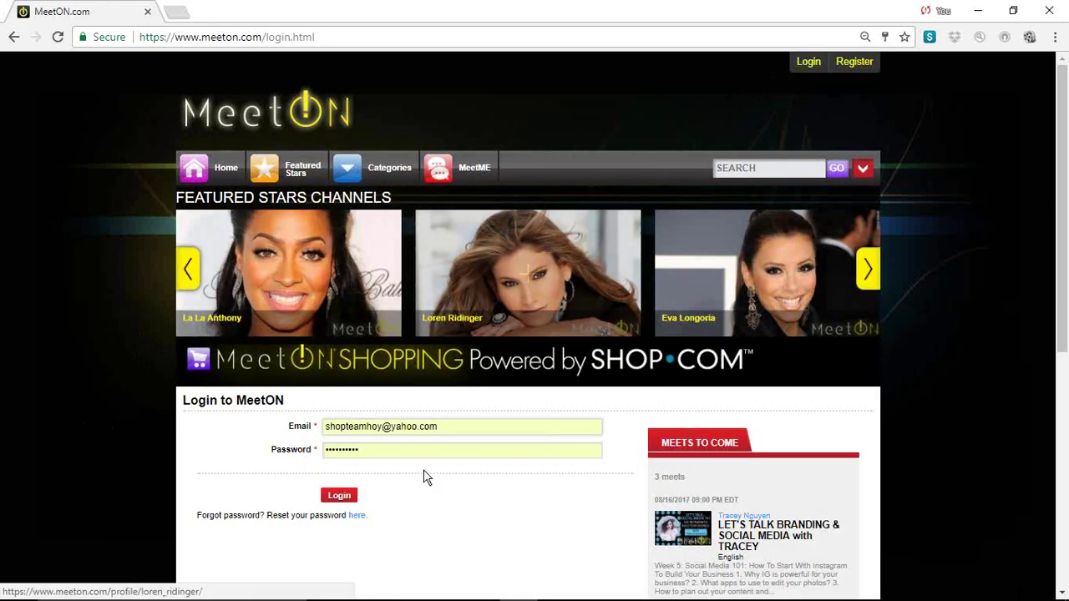
- Log in with the browser-filled email and password, reaching the 3.00-credit welcome page
click(344, 497)
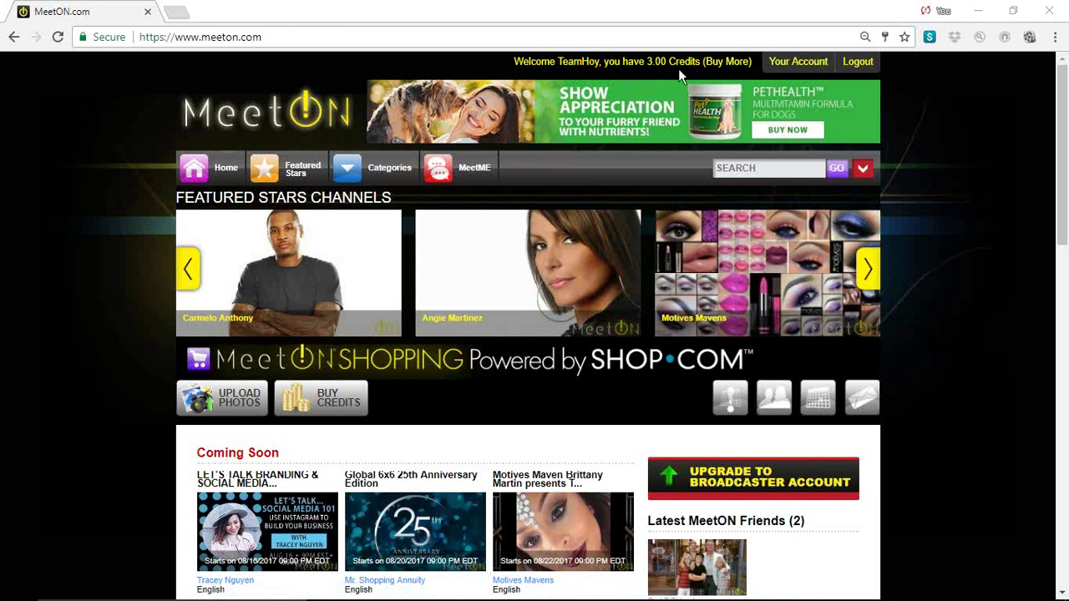
- Review the Buy Credits packages (5 to 100 credits) and payment method, then return home
click(735, 67)
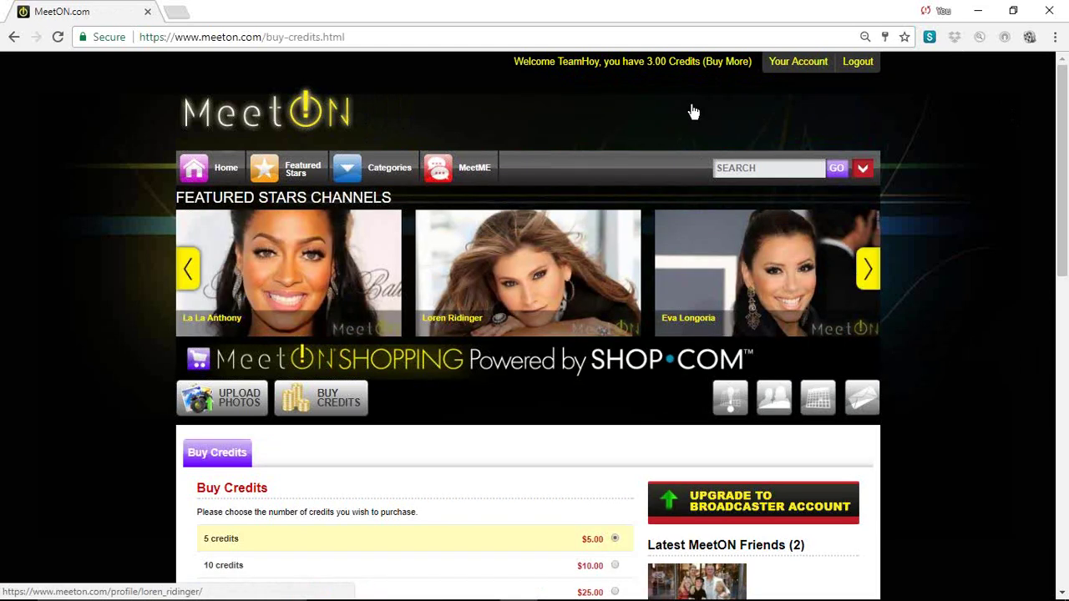
scroll(238, 266, down, 2)
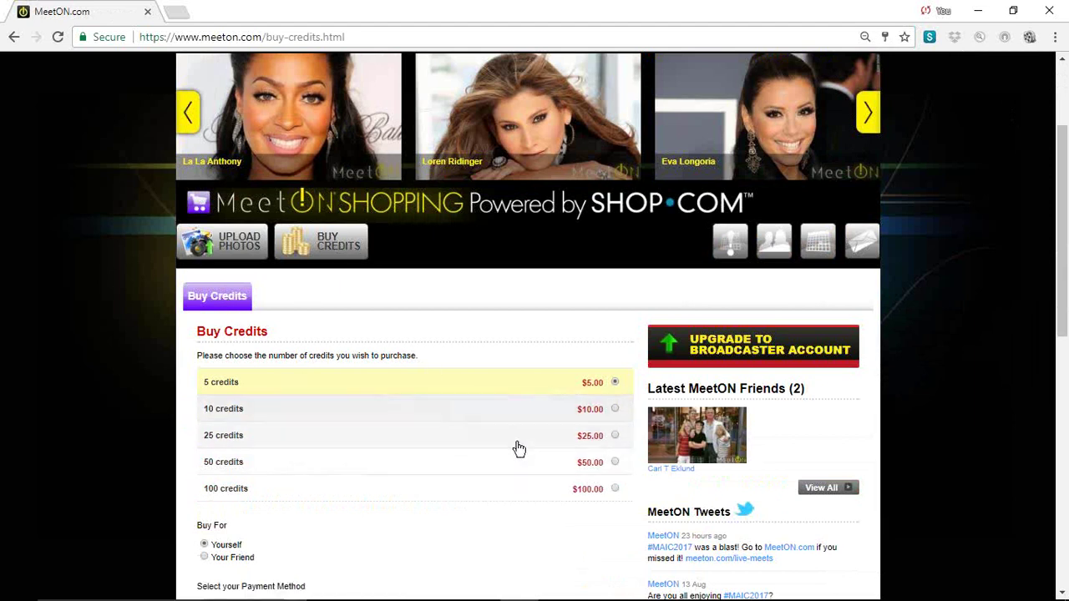
scroll(519, 450, down, 1)
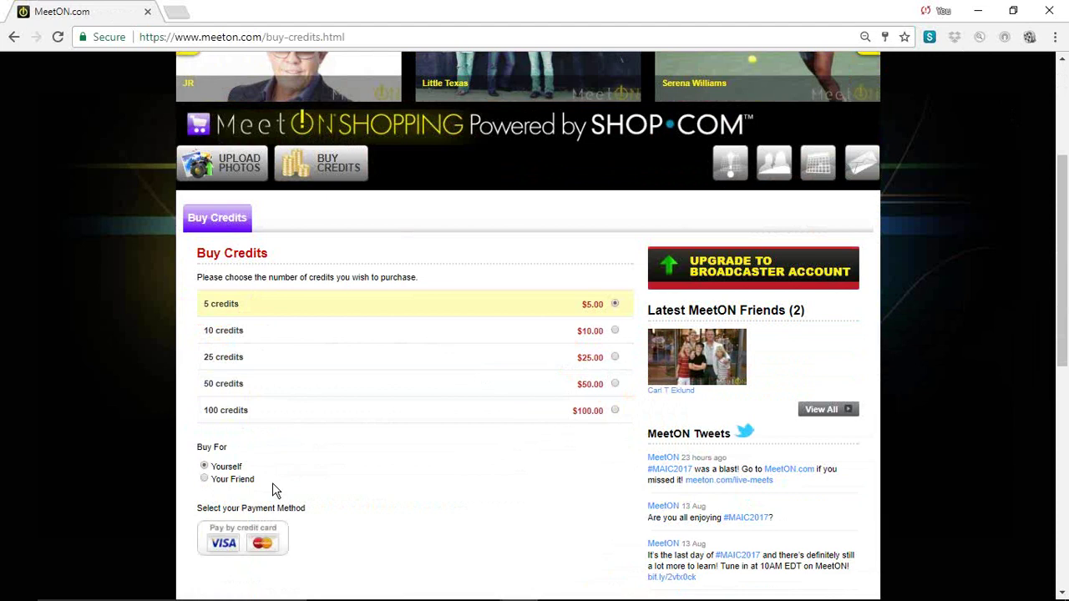
scroll(251, 479, down, 1)
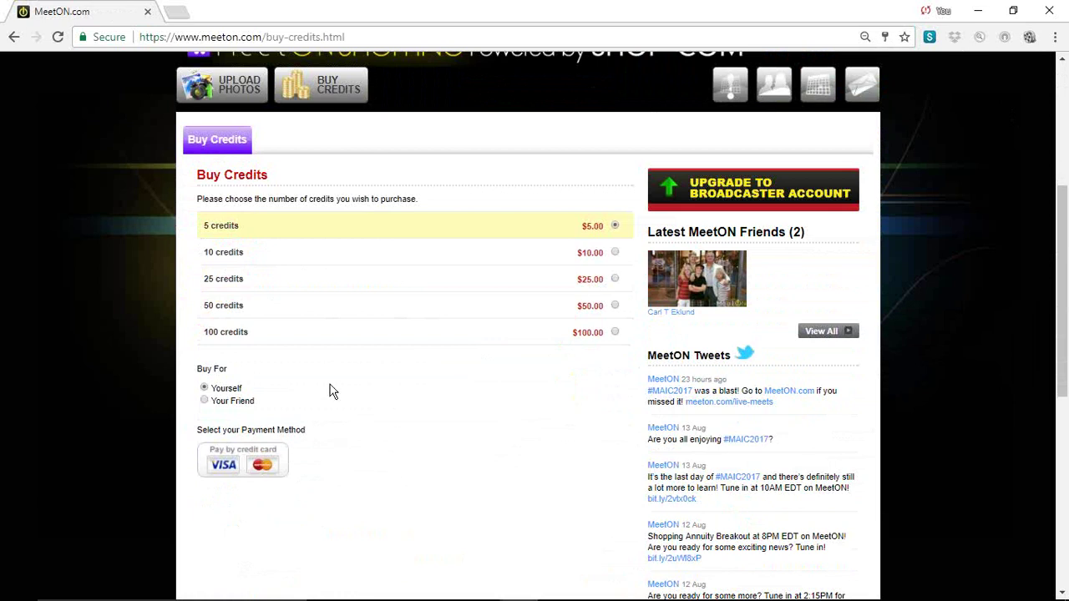
scroll(398, 455, down, 2)
scroll(398, 455, up, 5)
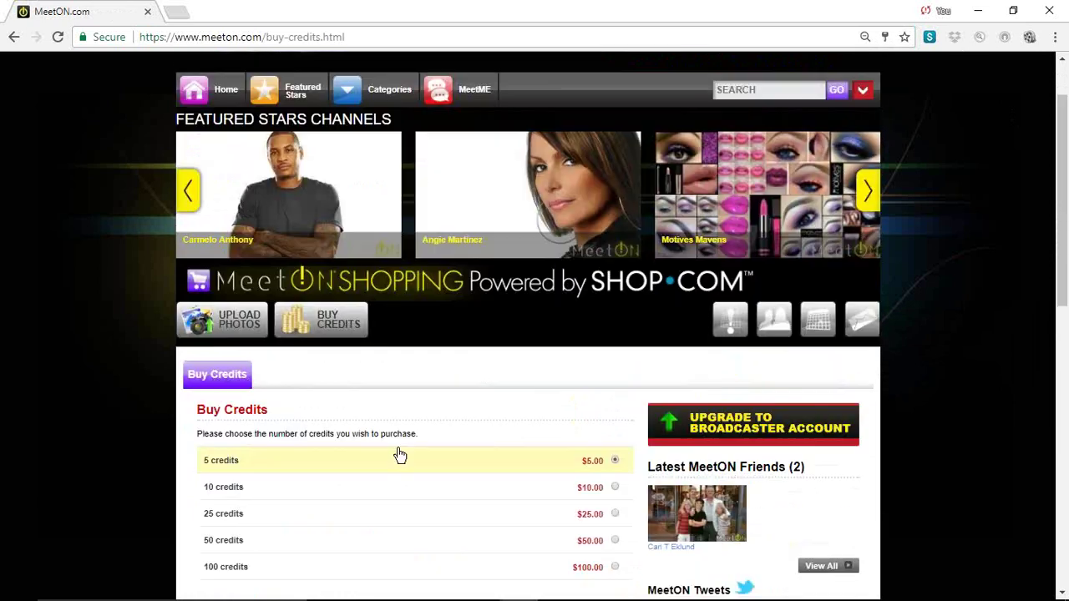
scroll(397, 455, up, 1)
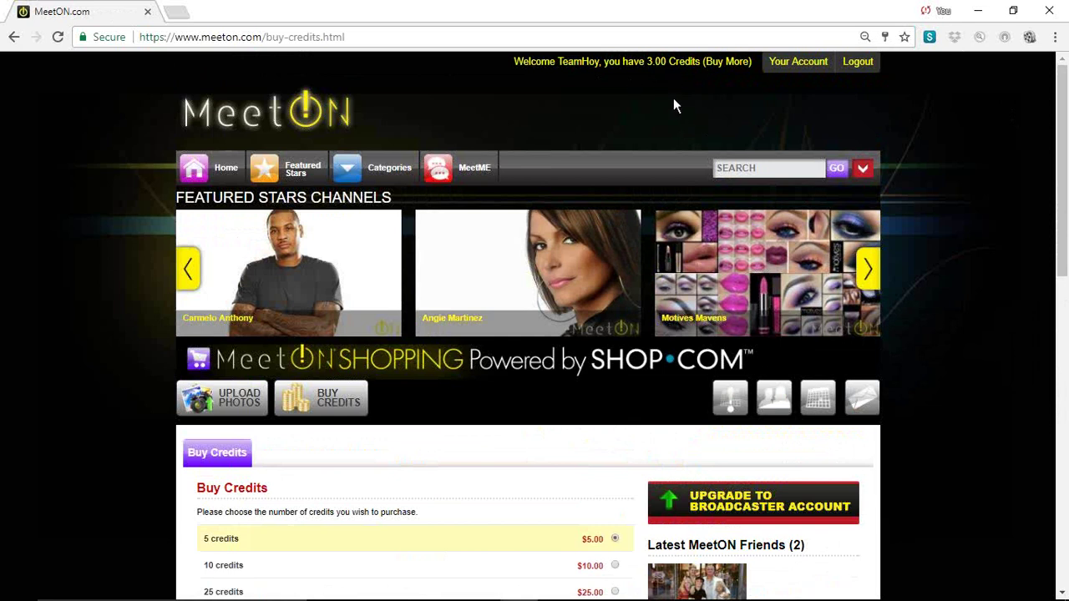
click(283, 107)
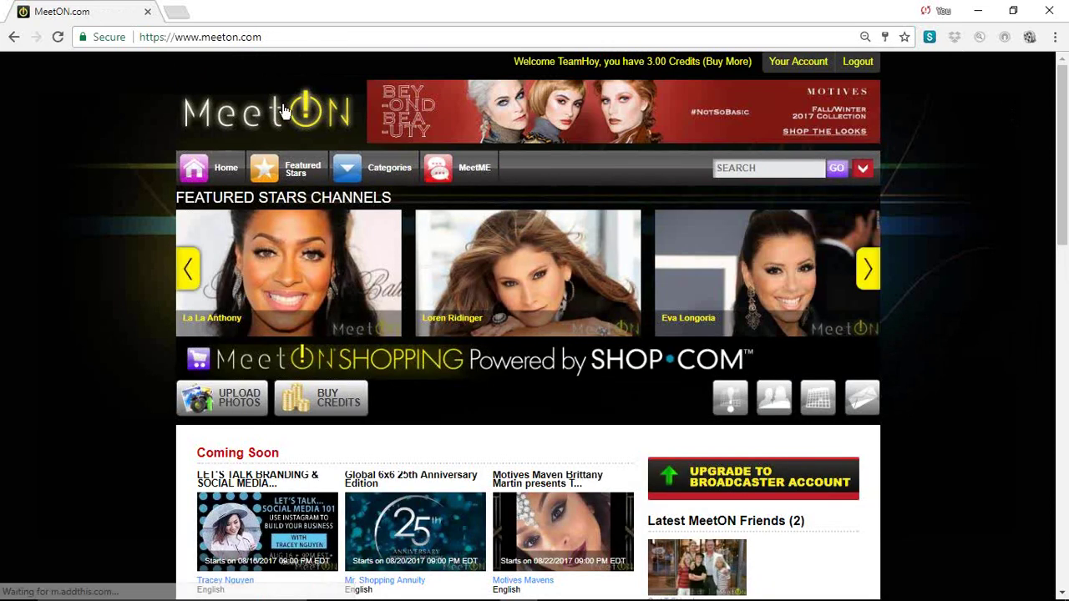
scroll(238, 196, down, 3)
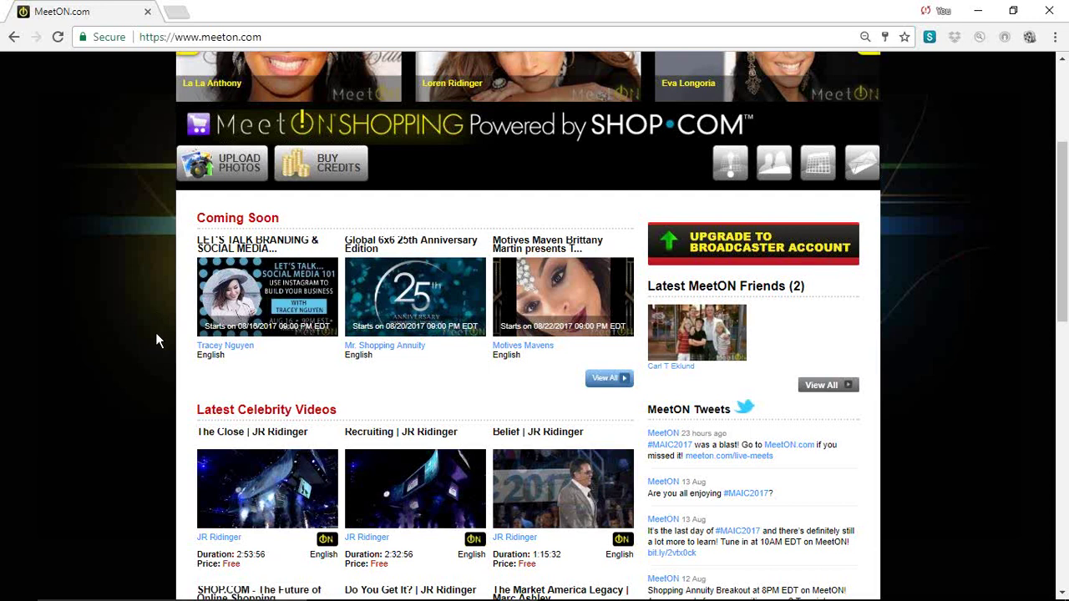
scroll(156, 340, down, 2)
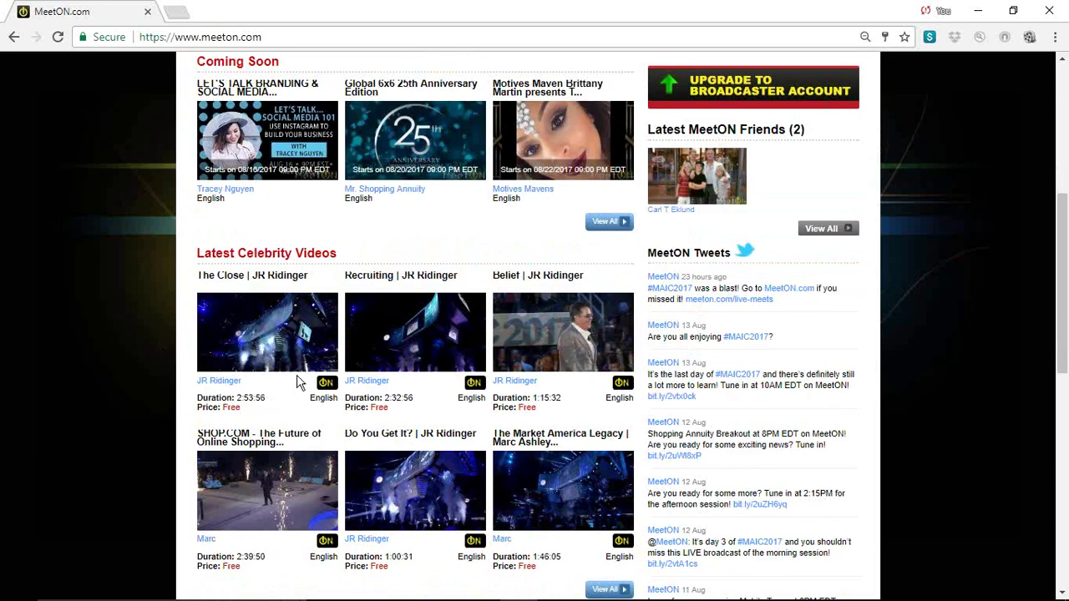
scroll(146, 380, down, 2)
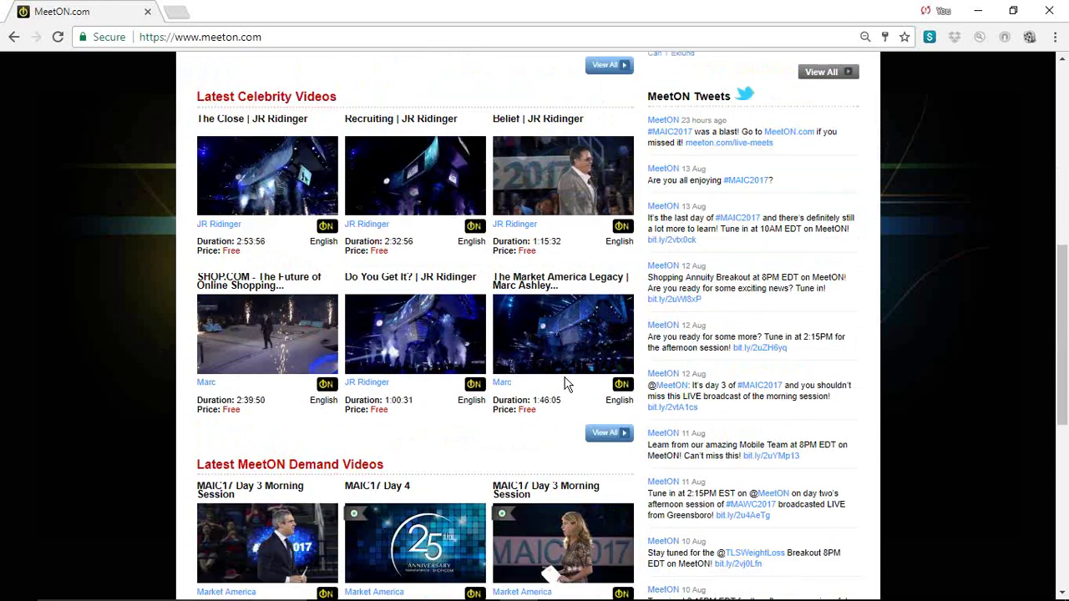
scroll(565, 385, down, 3)
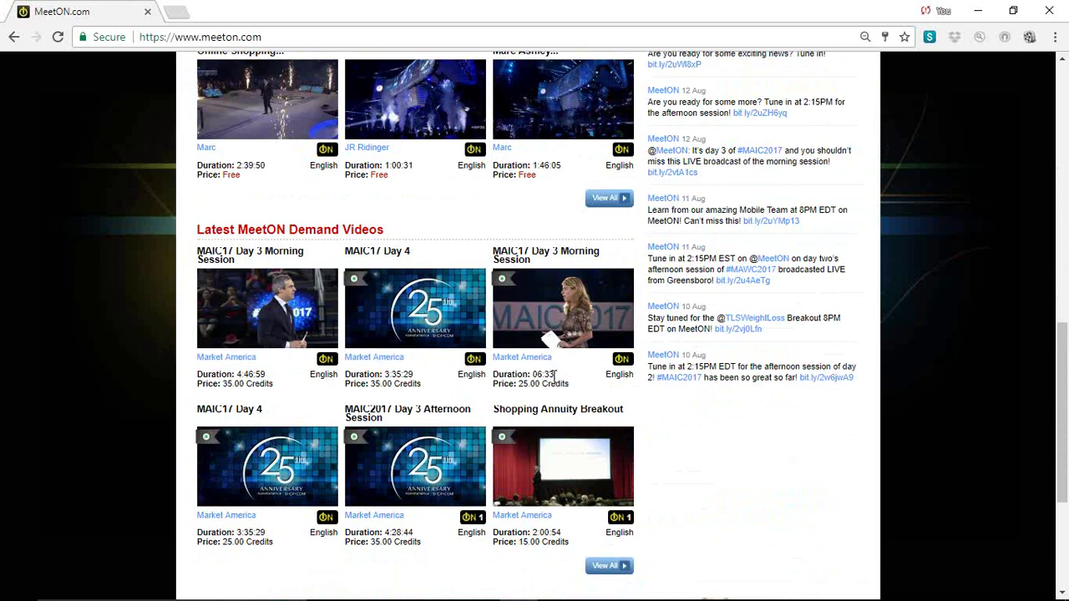
scroll(550, 377, up, 10)
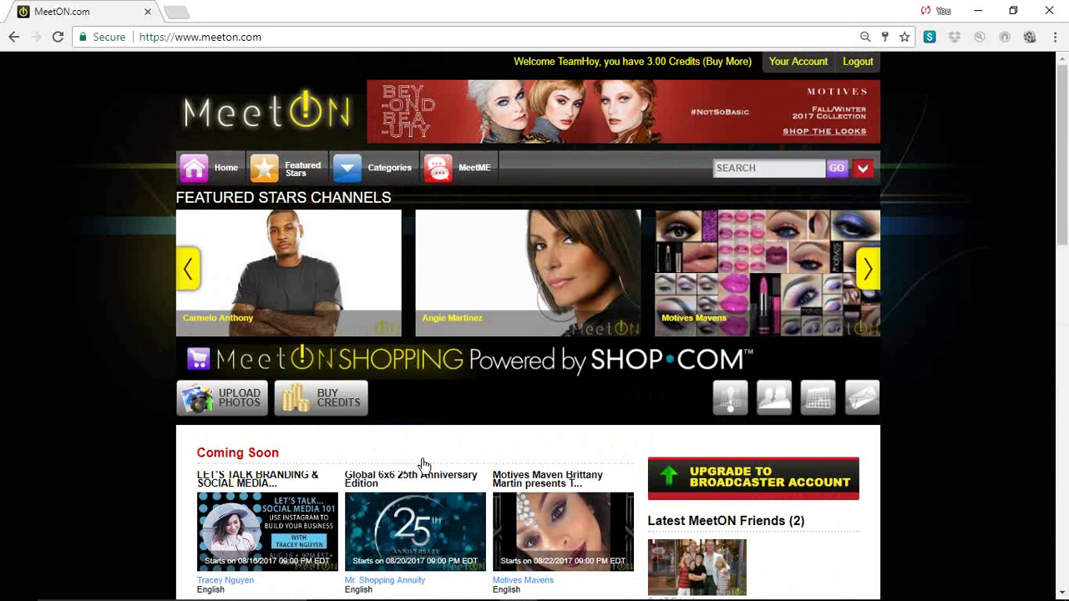
- Read the Global 6x6 25th Anniversary Edition event details and comments, then show the site categories
click(417, 513)
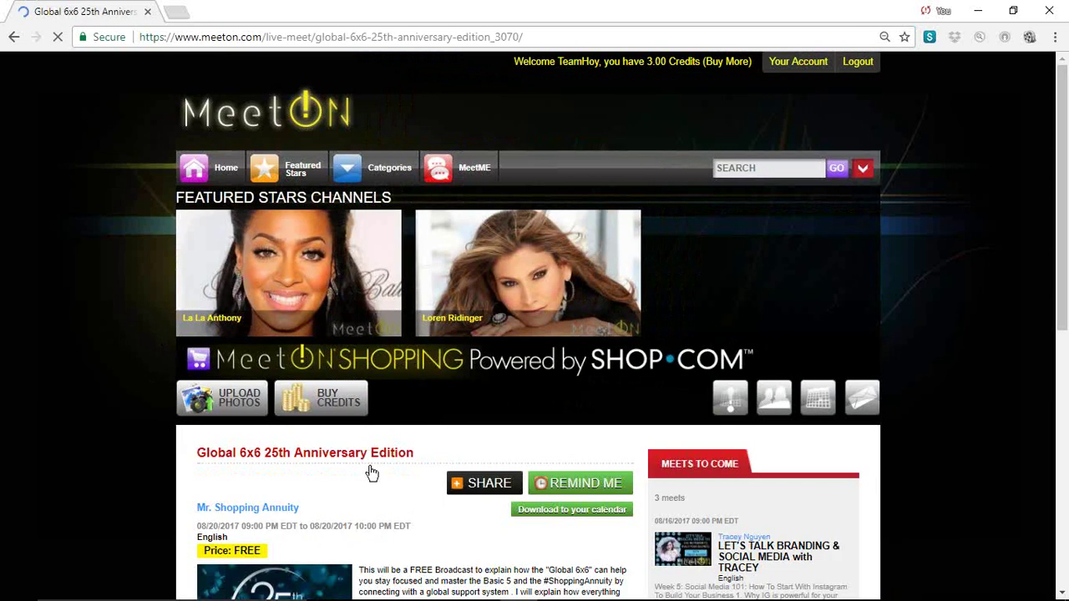
scroll(370, 470, down, 1)
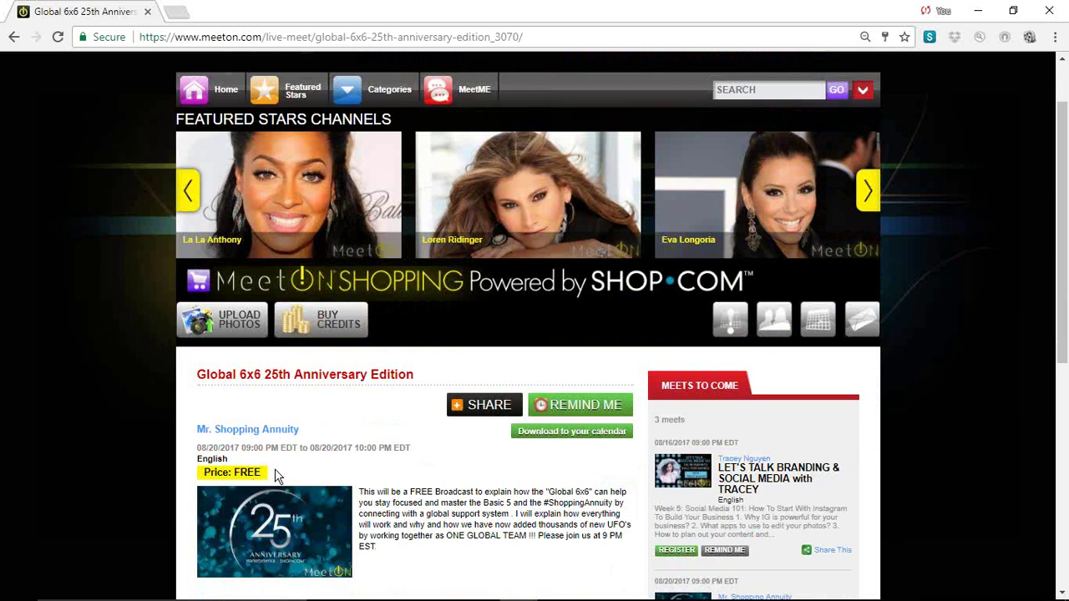
scroll(422, 455, down, 2)
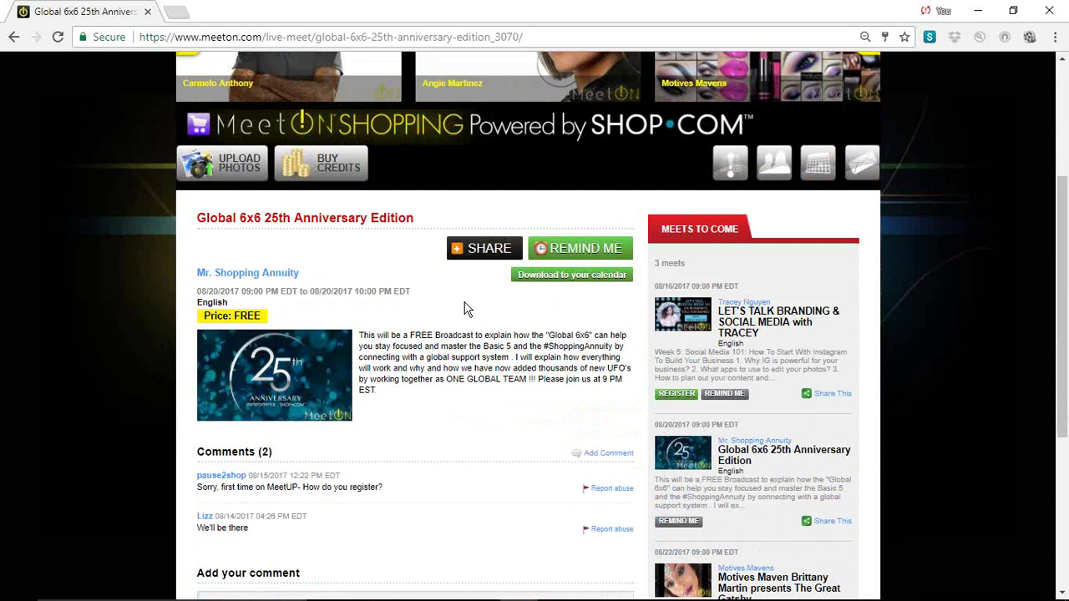
scroll(470, 294, up, 3)
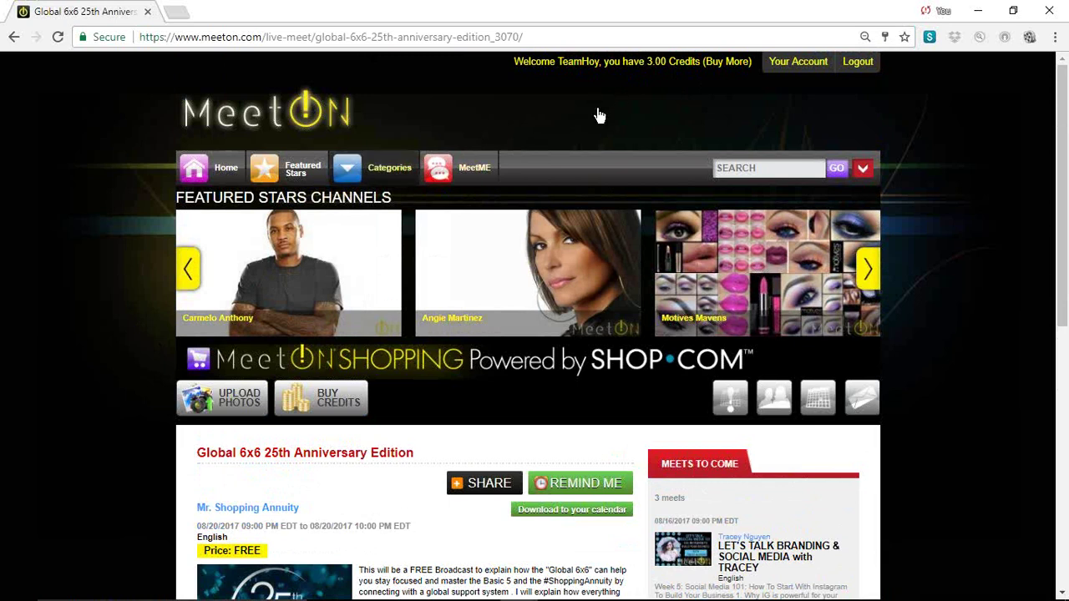
click(399, 177)
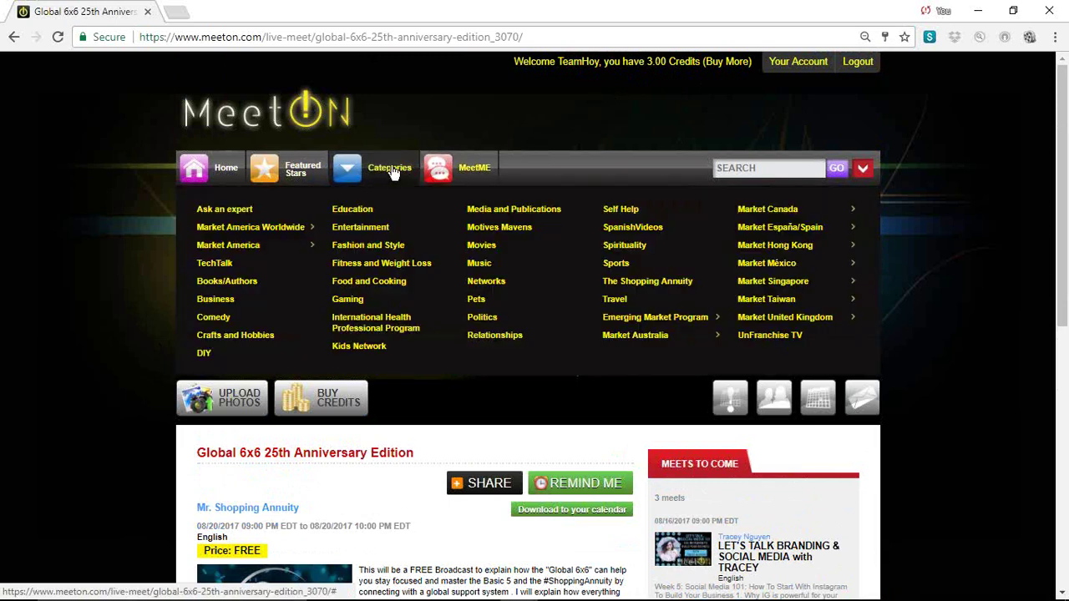
- Search the site for 'motives'
click(750, 167)
text(motives)
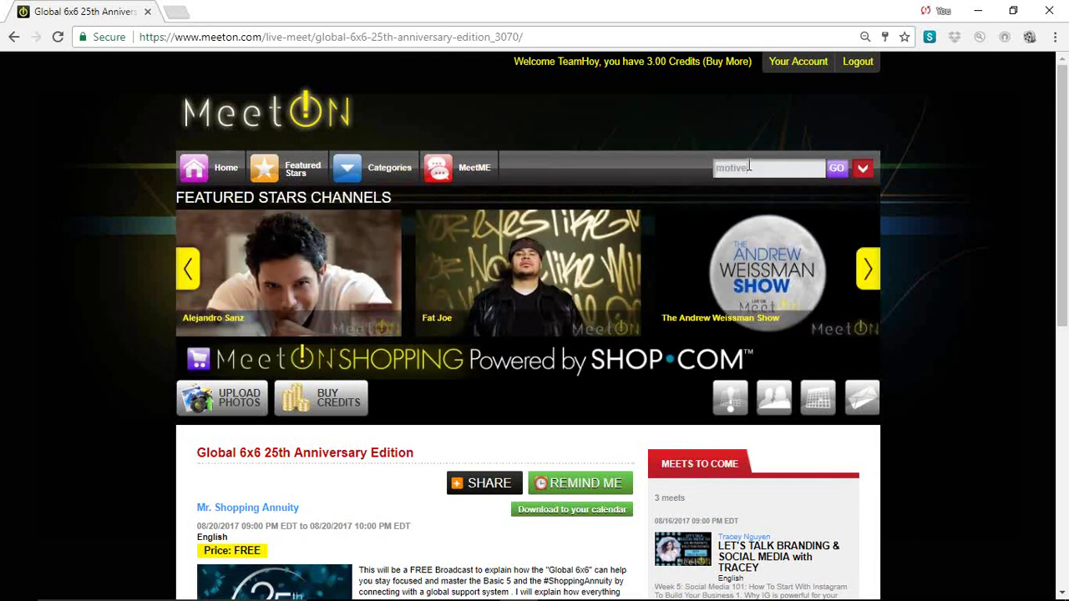
key(Return)
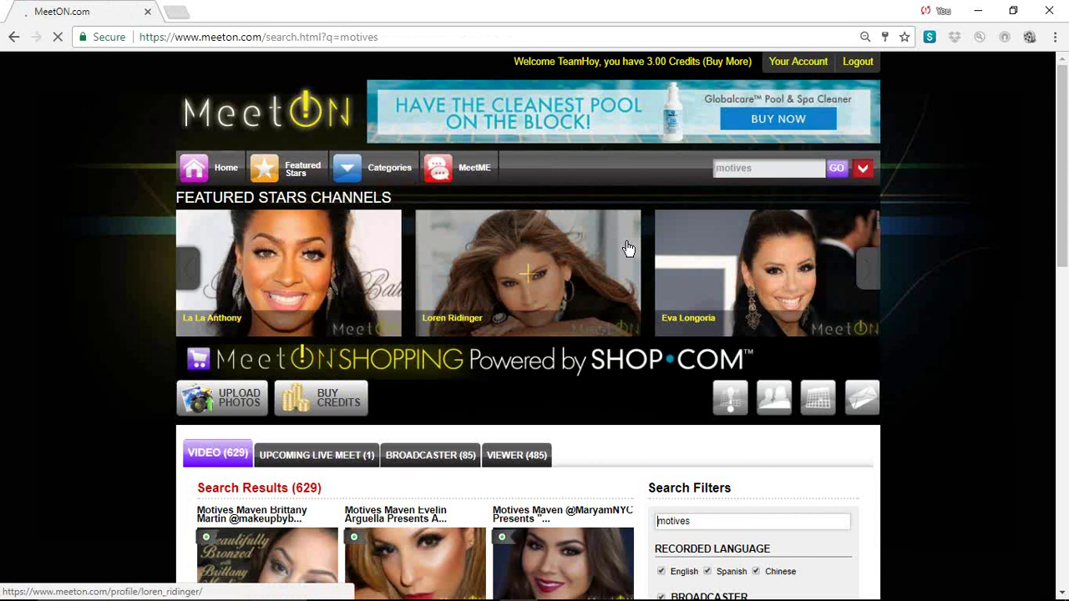
- Browse the 629 Motives video results, mostly free Motives Mavens tutorials, and return to the top
scroll(627, 245, down, 3)
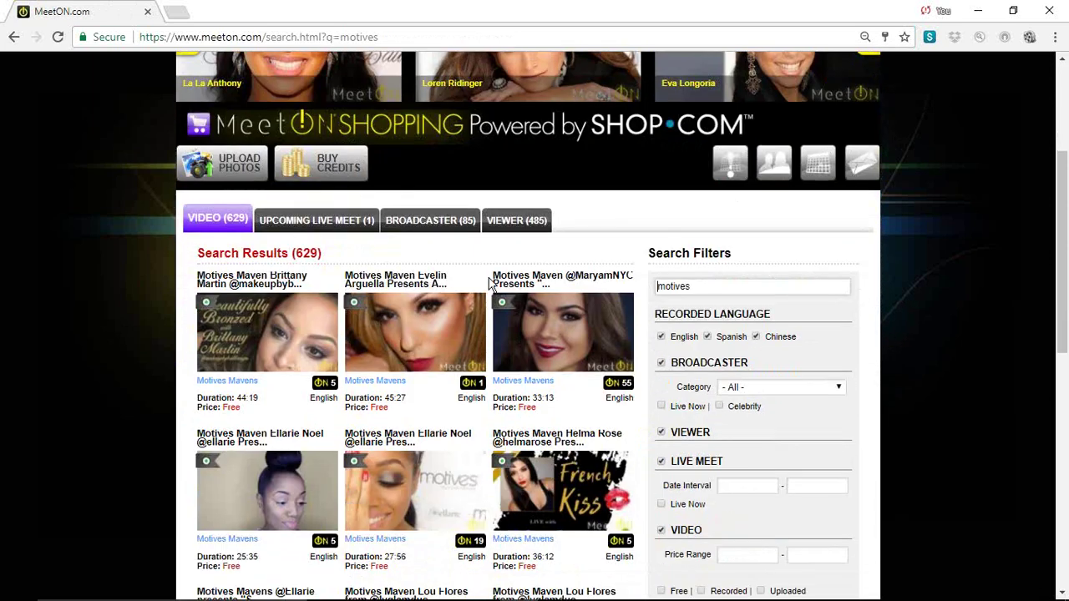
scroll(417, 301, down, 2)
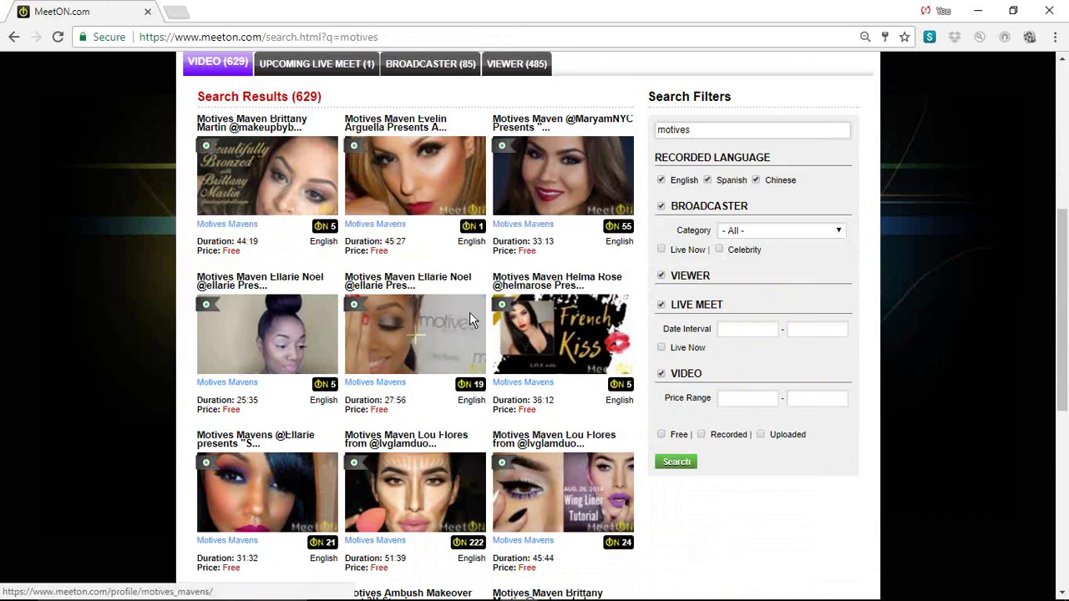
scroll(470, 318, down, 2)
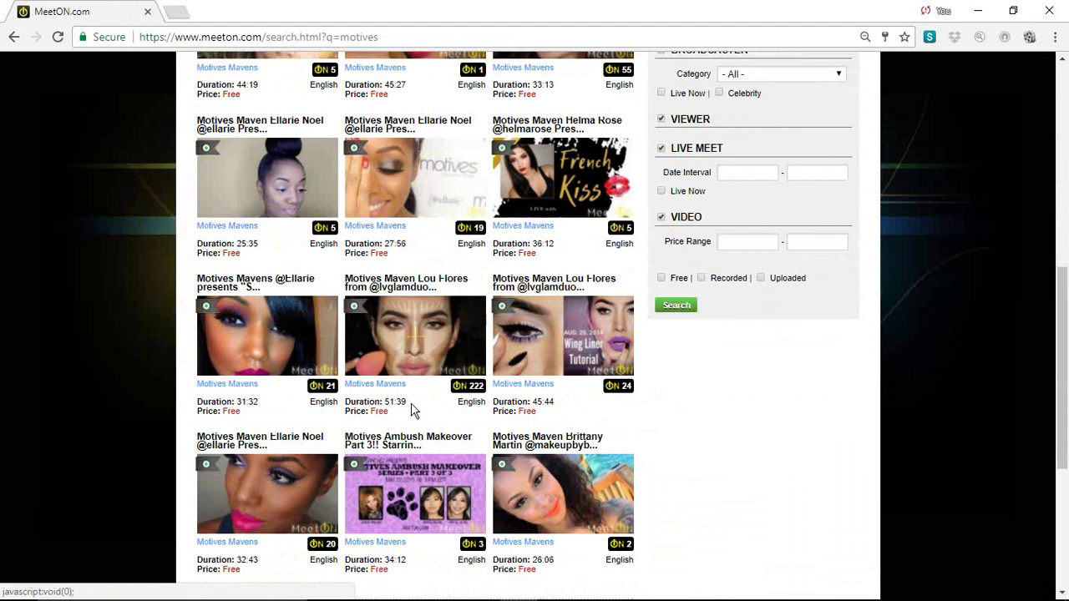
scroll(483, 319, up, 2)
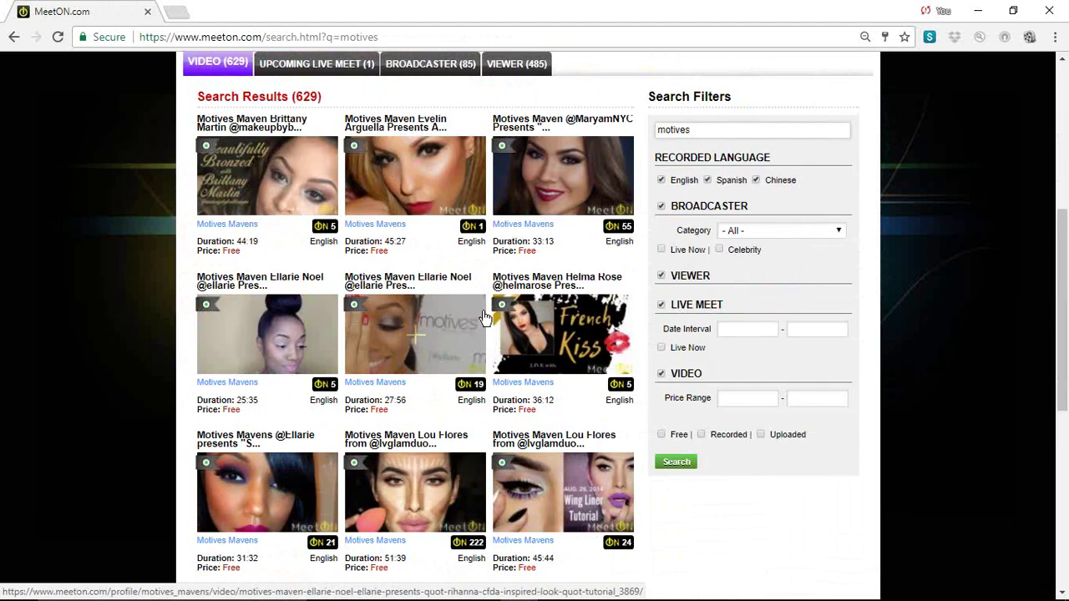
scroll(483, 319, up, 4)
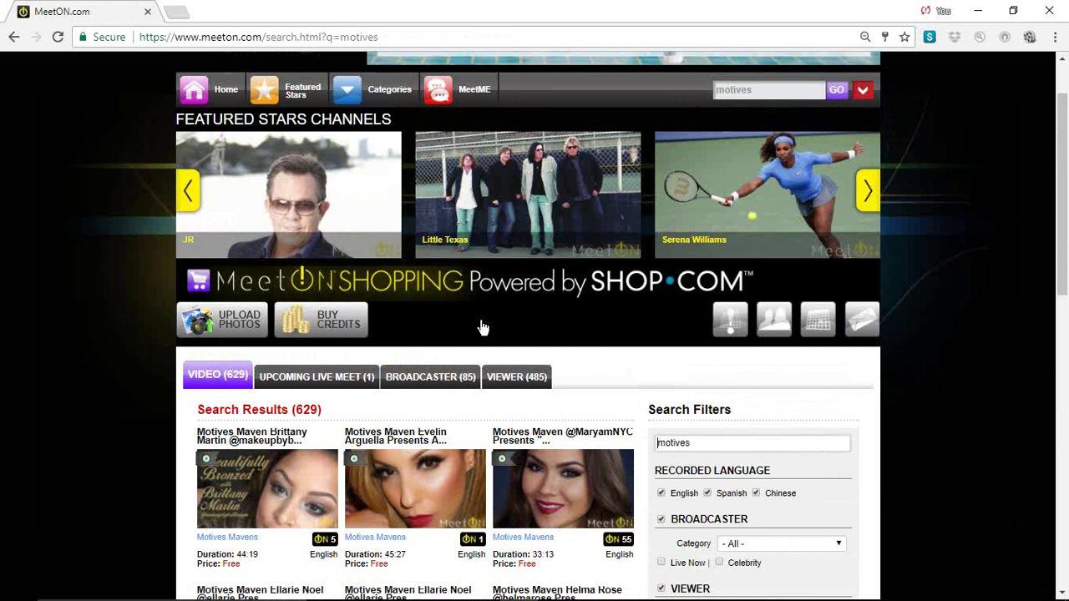
scroll(589, 449, up, 1)
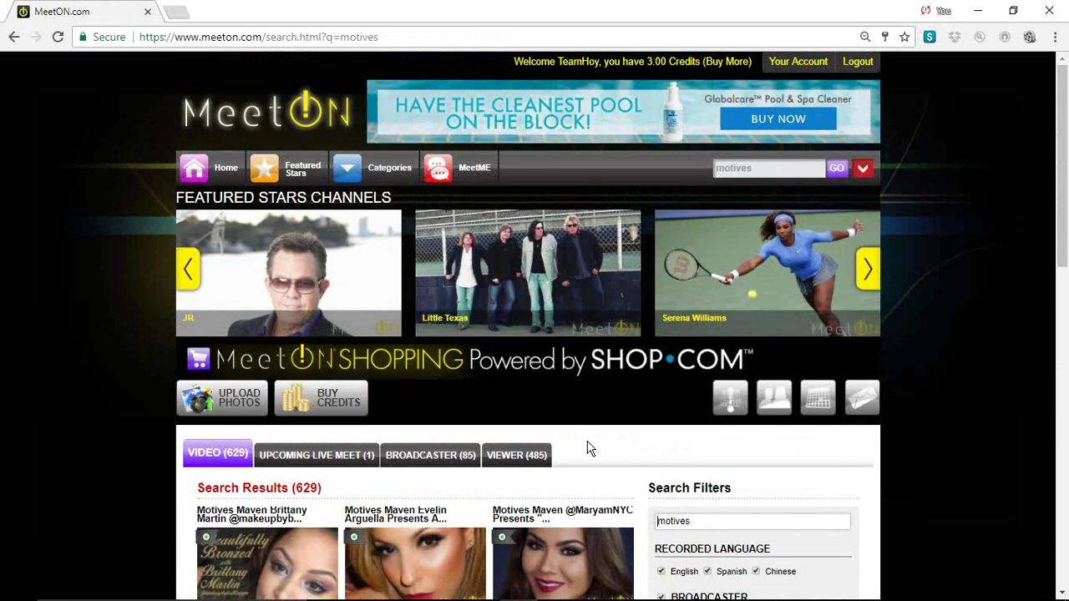